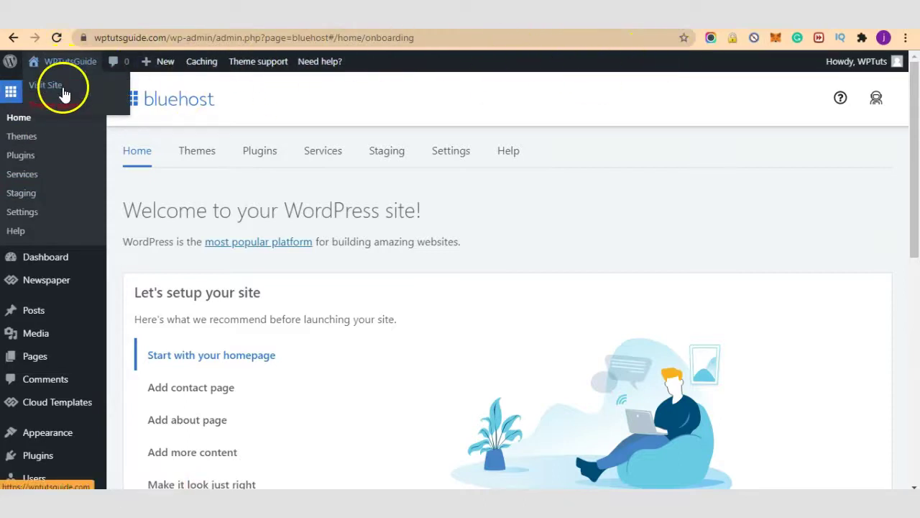
Open the live WPTutsGuide site in a new browser tab from the WordPress dashboard.
right_click(65, 92)
click(72, 97)
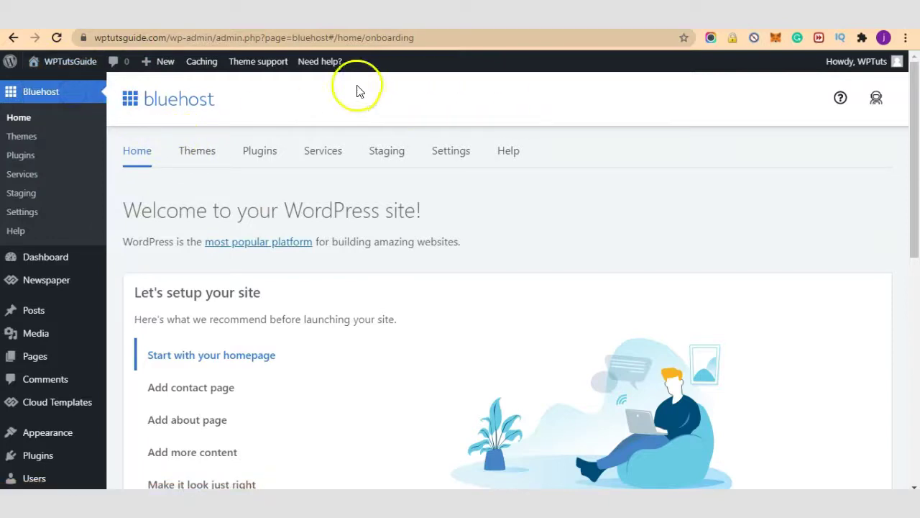
mouse_move(203, 72)
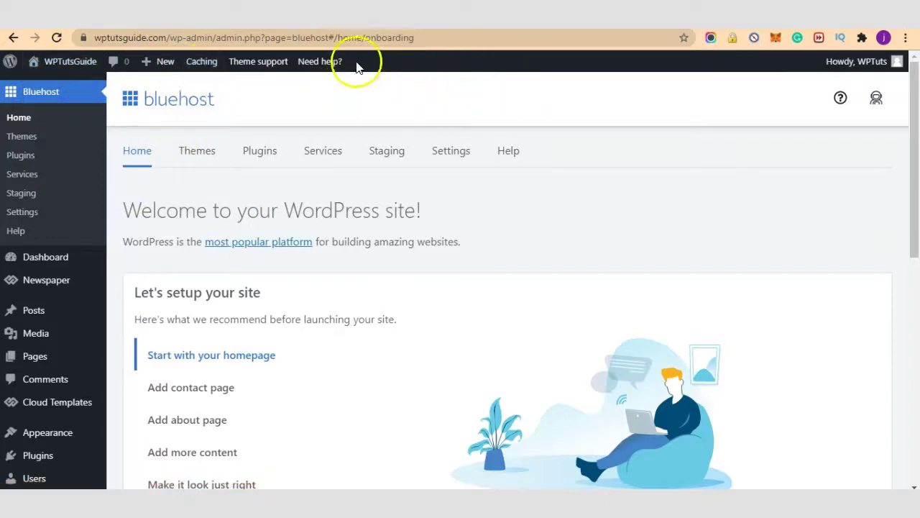
mouse_move(6, 64)
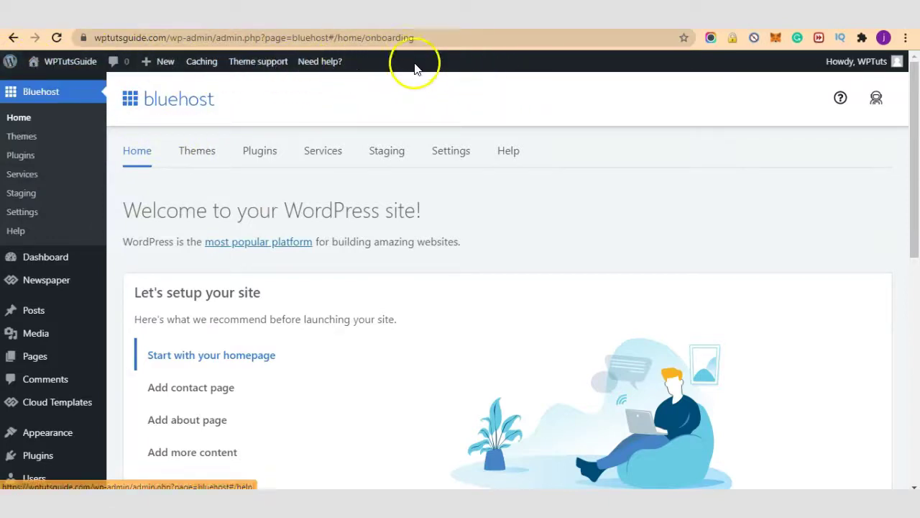
mouse_move(834, 78)
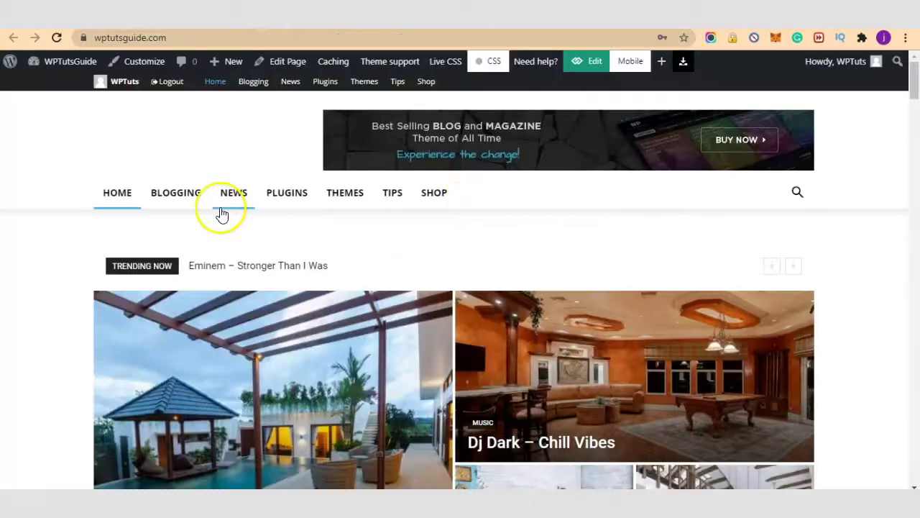
Examine the WordPress admin toolbar and its account menu while going through the sections of the live homepage.
scroll(222, 214, down, 5)
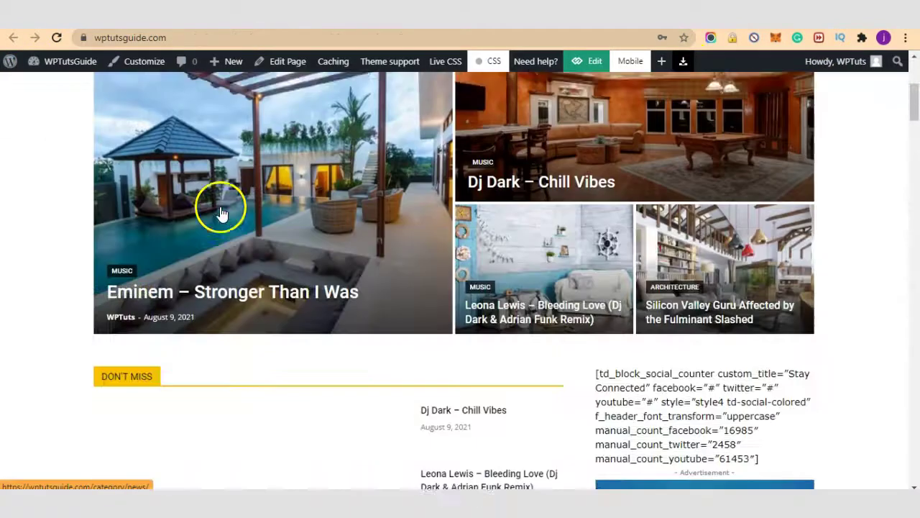
scroll(208, 194, down, 5)
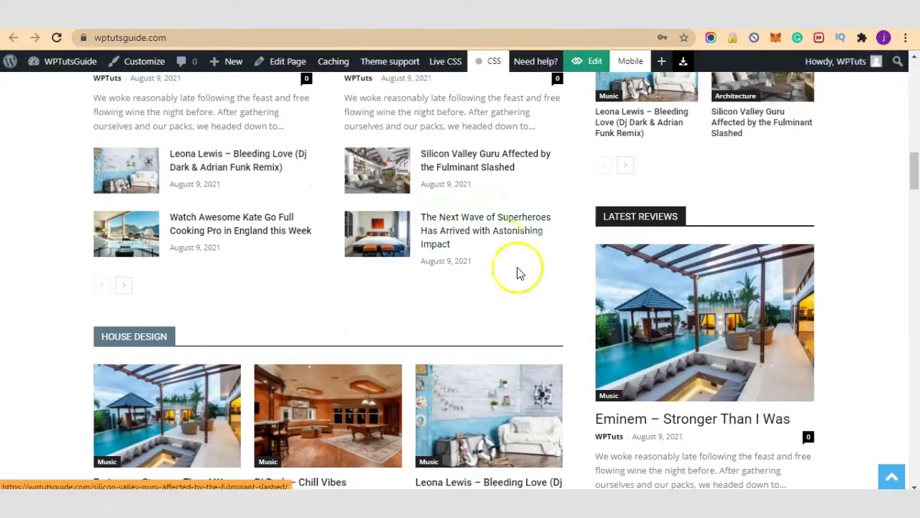
scroll(514, 302, up, 5)
scroll(513, 304, up, 3)
scroll(513, 304, down, 10)
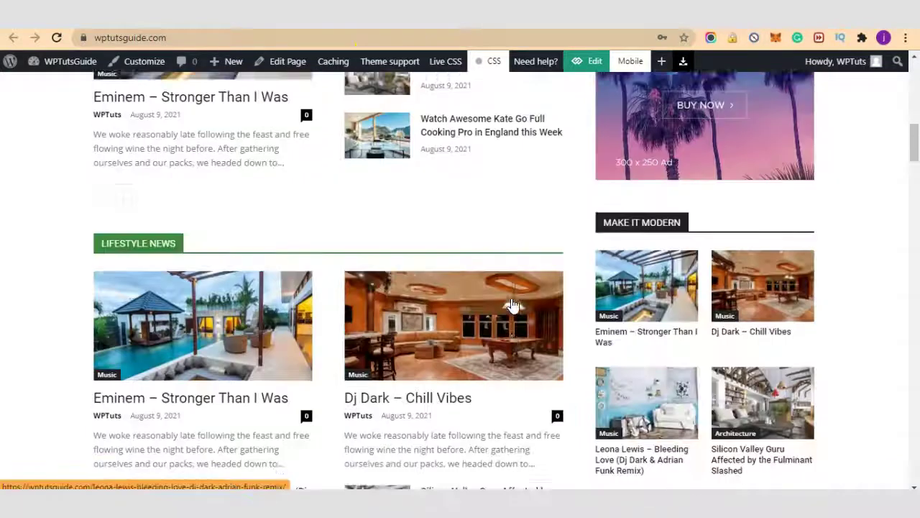
scroll(514, 304, down, 5)
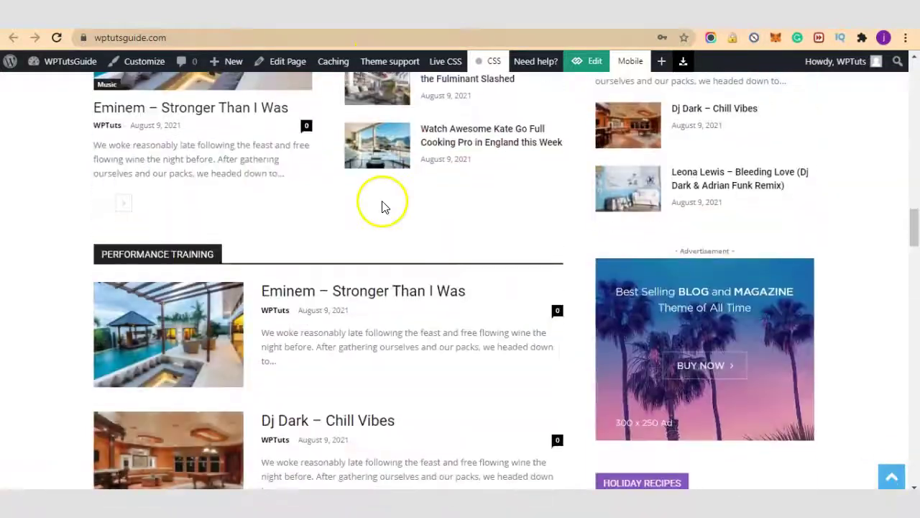
mouse_move(71, 57)
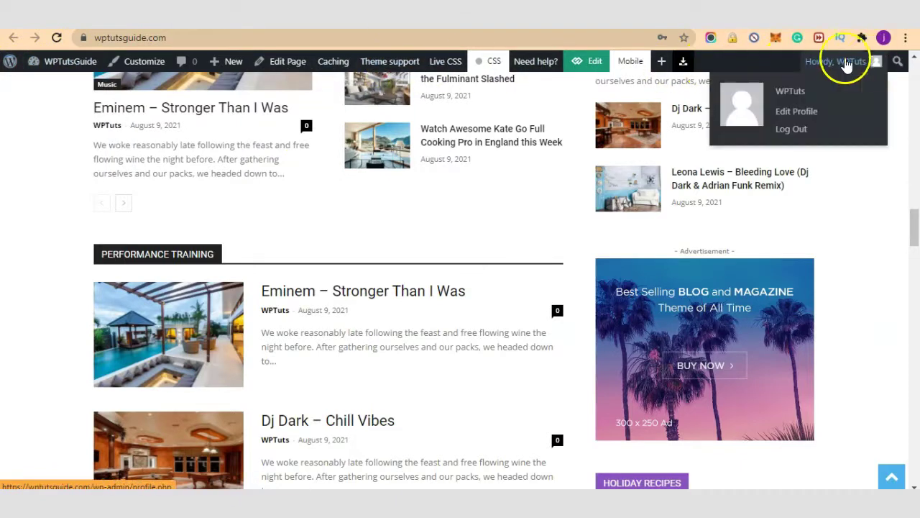
scroll(122, 228, down, 5)
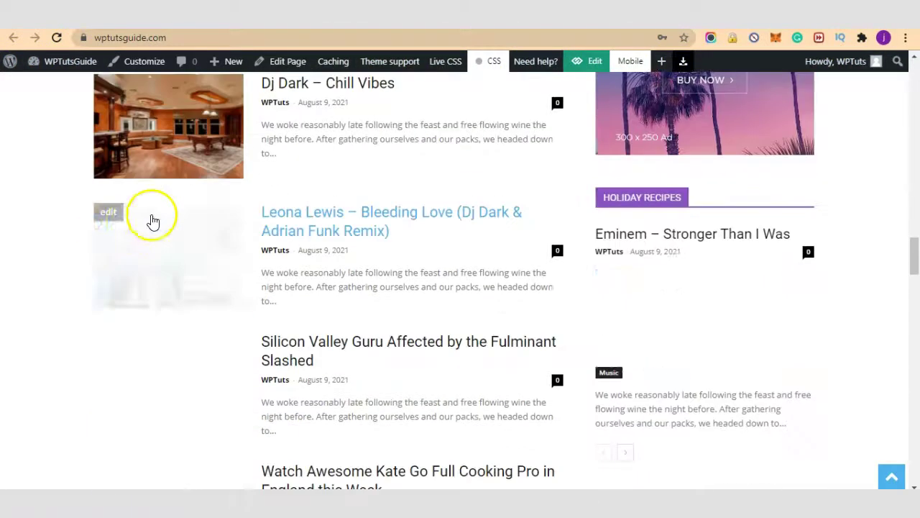
scroll(288, 219, down, 4)
scroll(320, 226, down, 3)
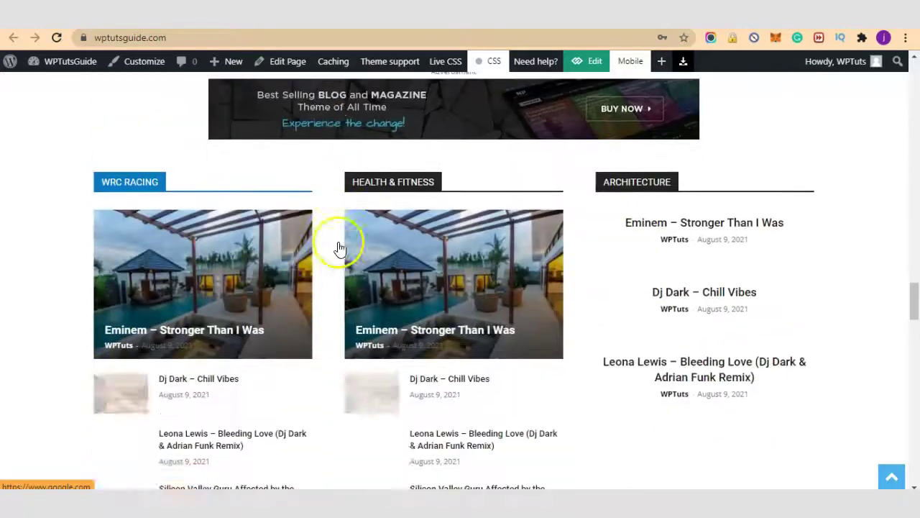
scroll(421, 240, up, 6)
scroll(421, 240, up, 5)
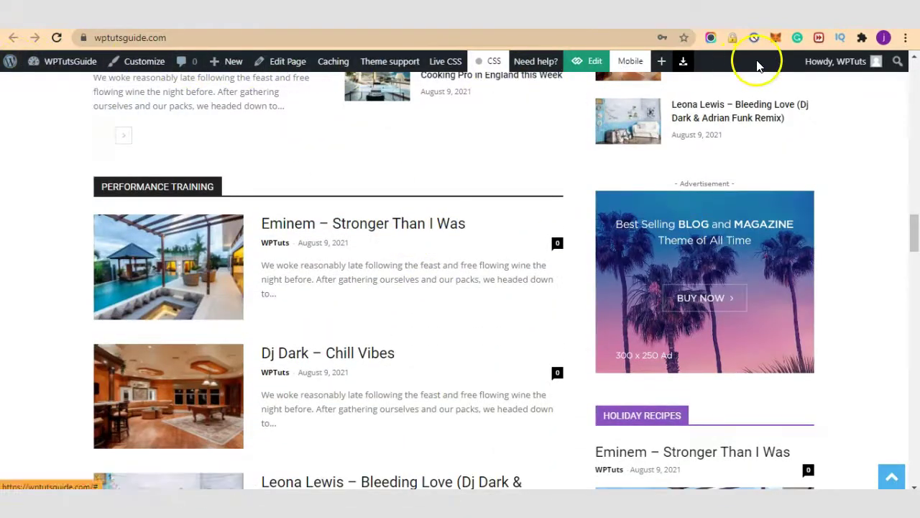
scroll(353, 201, up, 2)
scroll(355, 206, down, 8)
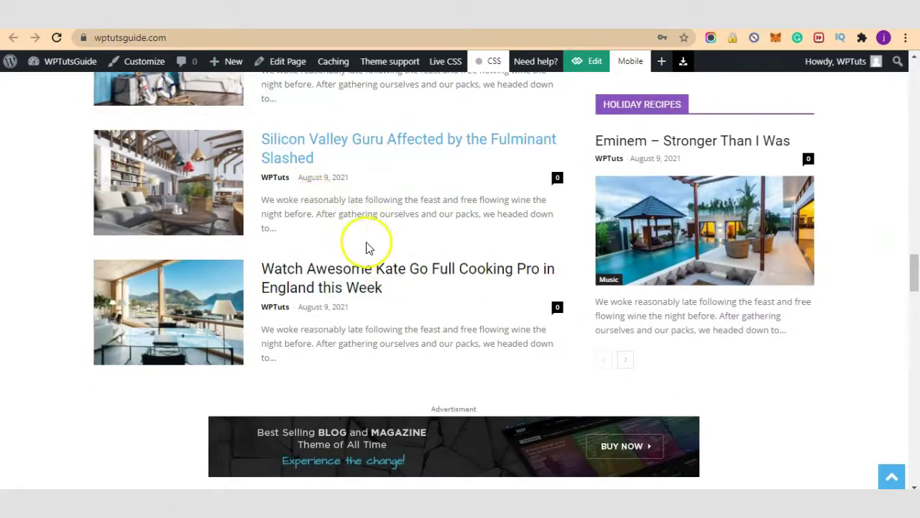
scroll(345, 135, up, 2)
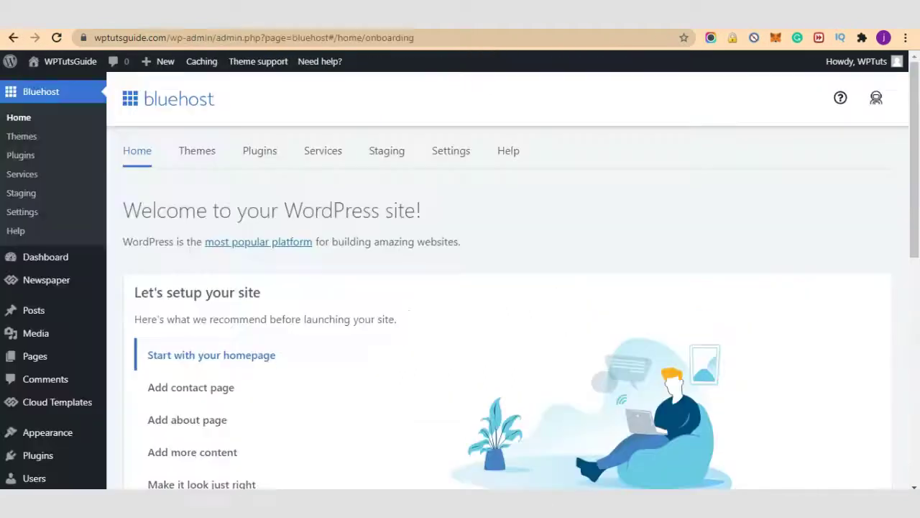
Switch to the Bluehost website, open its shared hosting pricing and review the 36-month plans.
scroll(487, 354, down, 1)
scroll(489, 353, down, 2)
scroll(489, 353, up, 3)
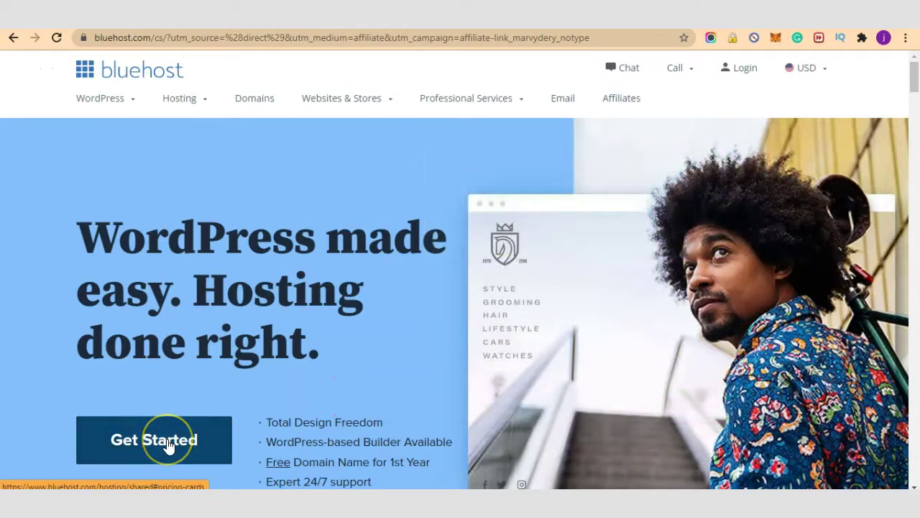
click(167, 446)
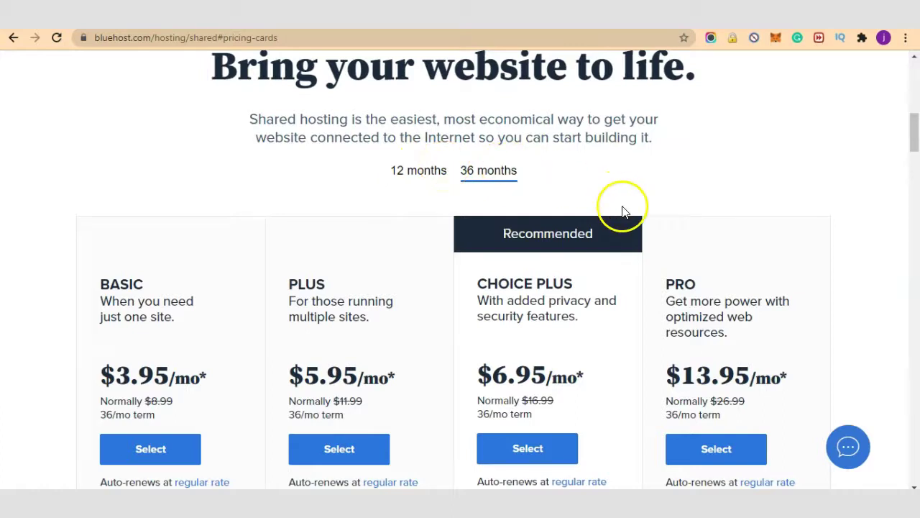
scroll(575, 201, down, 1)
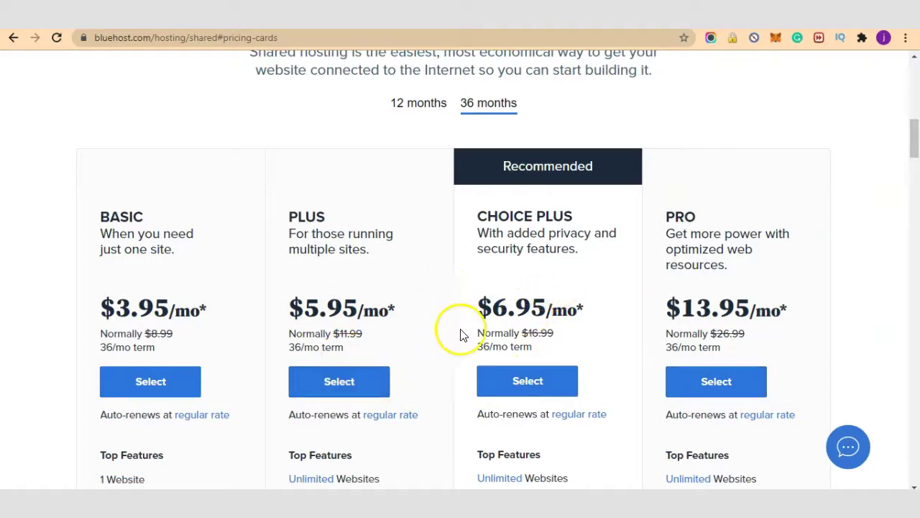
scroll(460, 334, up, 2)
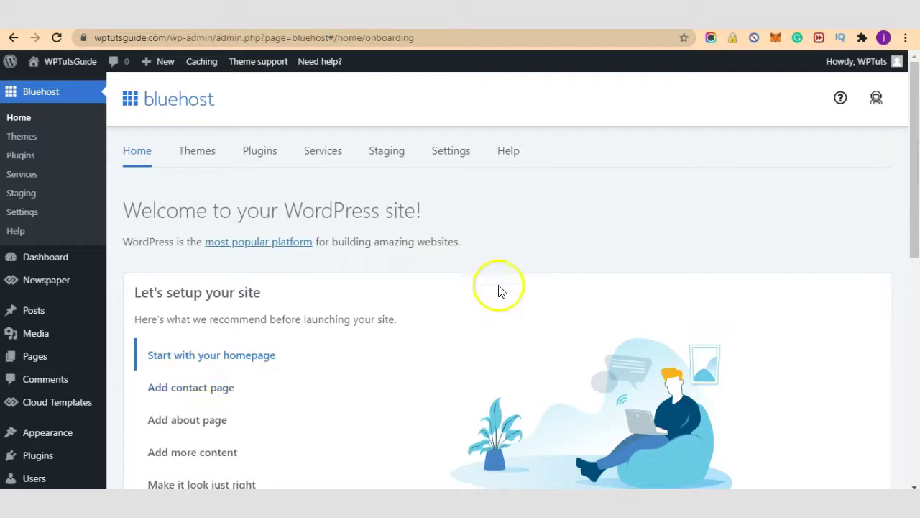
Return to the WordPress dashboard and search the plugins available to add for "Hide Admin Toolbar".
scroll(504, 276, down, 2)
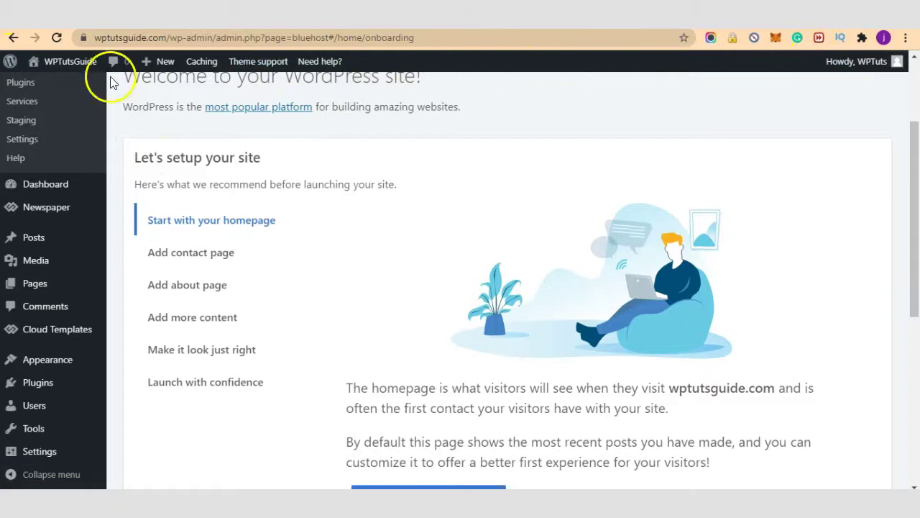
scroll(460, 214, down, 1)
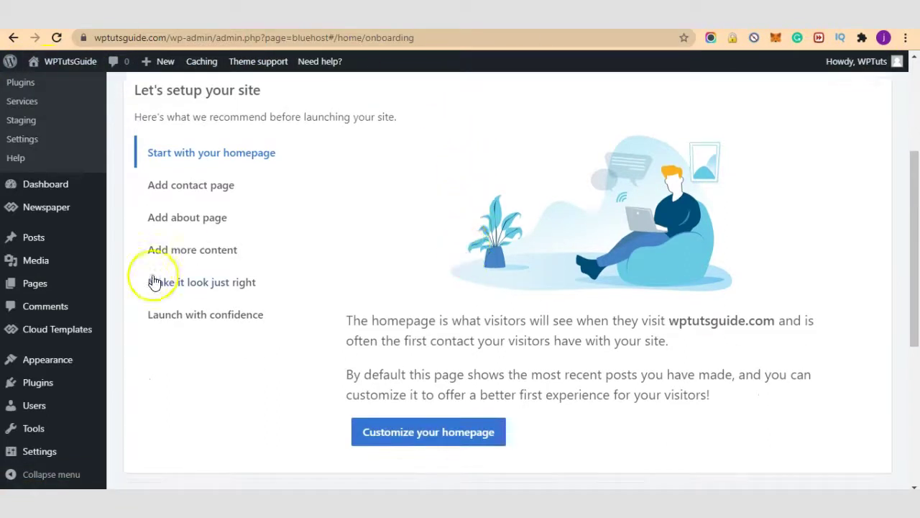
mouse_move(64, 389)
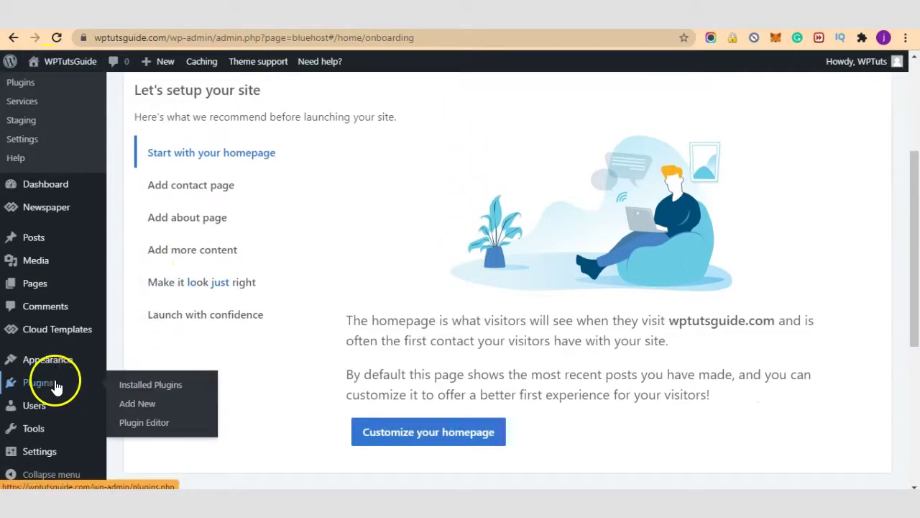
click(145, 409)
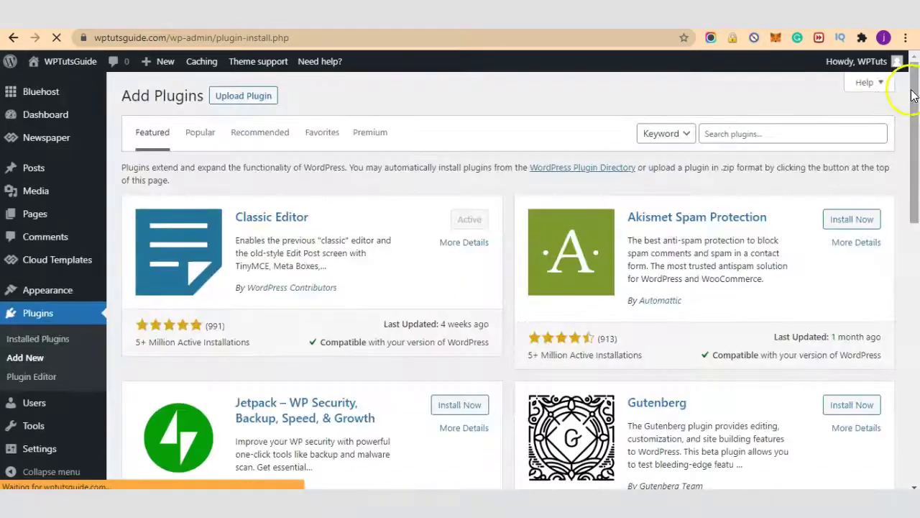
click(827, 134)
text(Hide Admin Toolbar)
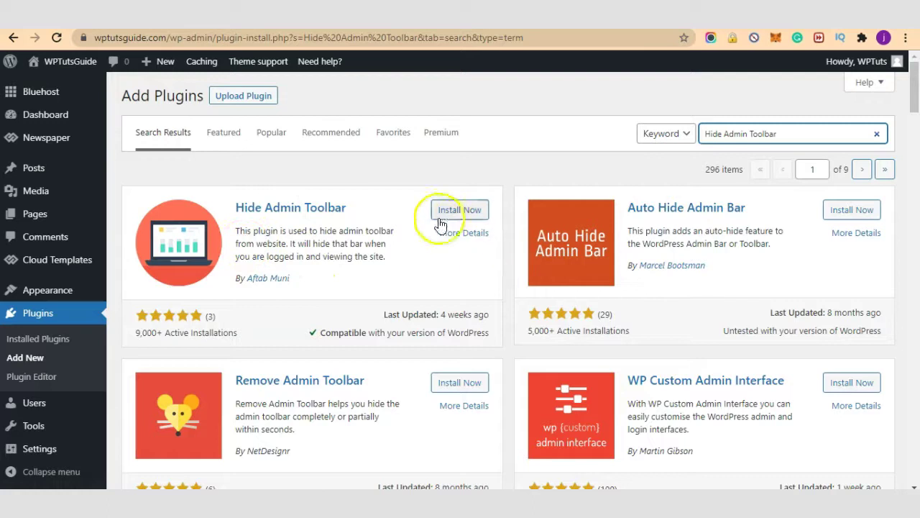
Install and activate the Hide Admin Toolbar plugin, and look over the installed plugins.
click(463, 214)
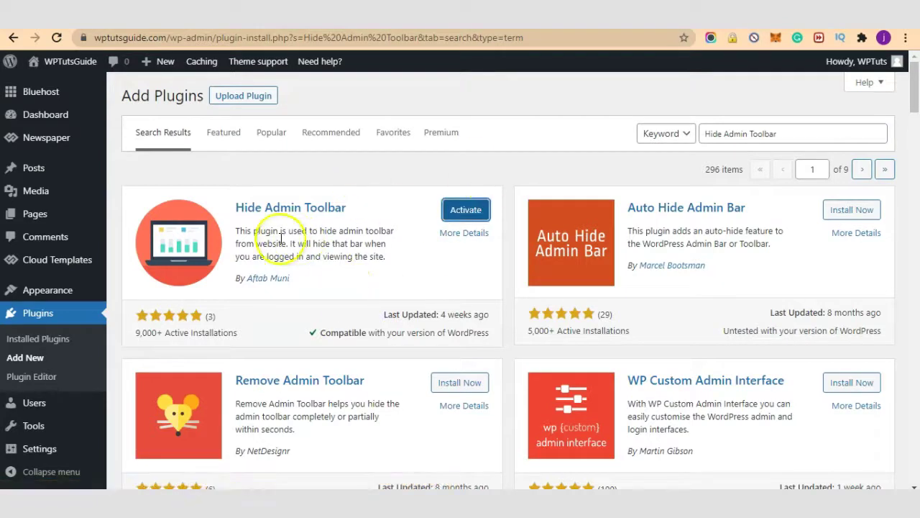
click(472, 216)
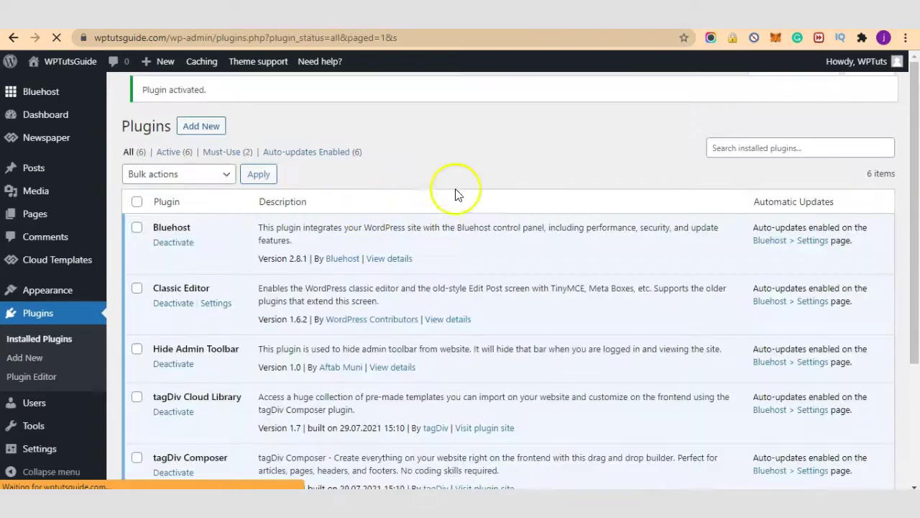
scroll(471, 237, down, 5)
scroll(544, 349, up, 3)
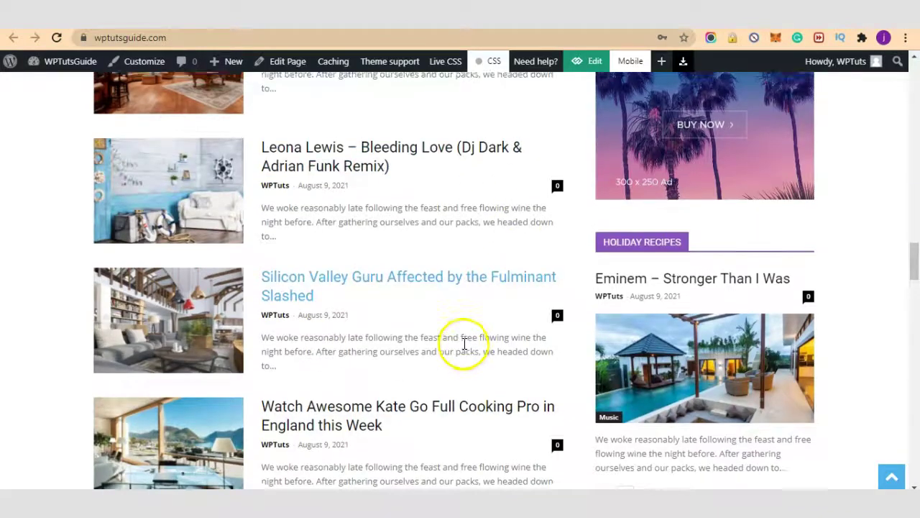
Reload the live WPTutsGuide homepage and check whether the admin toolbar is still displayed.
scroll(462, 342, down, 5)
scroll(463, 349, down, 5)
scroll(458, 348, up, 2)
scroll(459, 348, down, 2)
scroll(459, 348, up, 4)
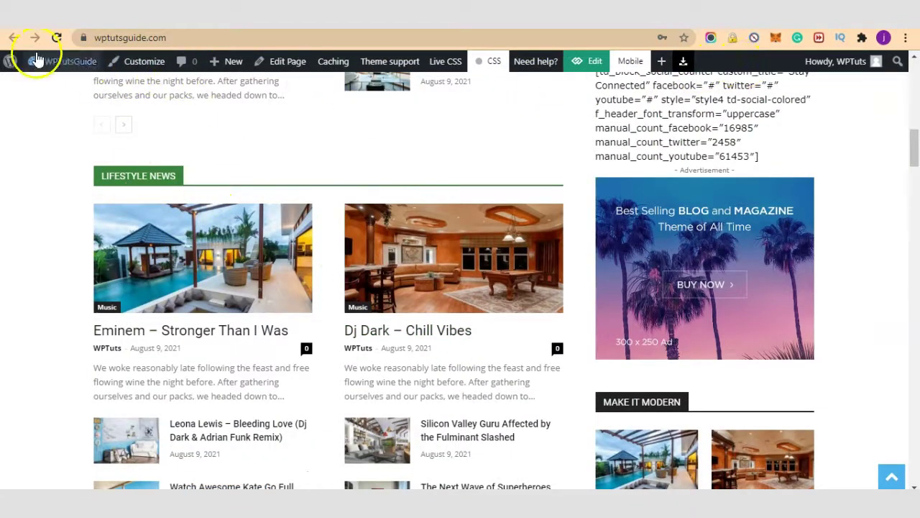
click(57, 37)
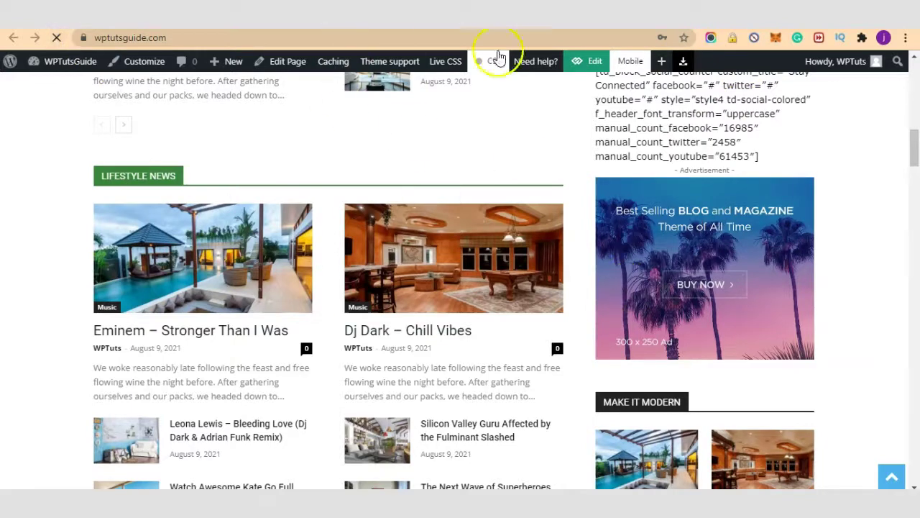
scroll(494, 279, down, 2)
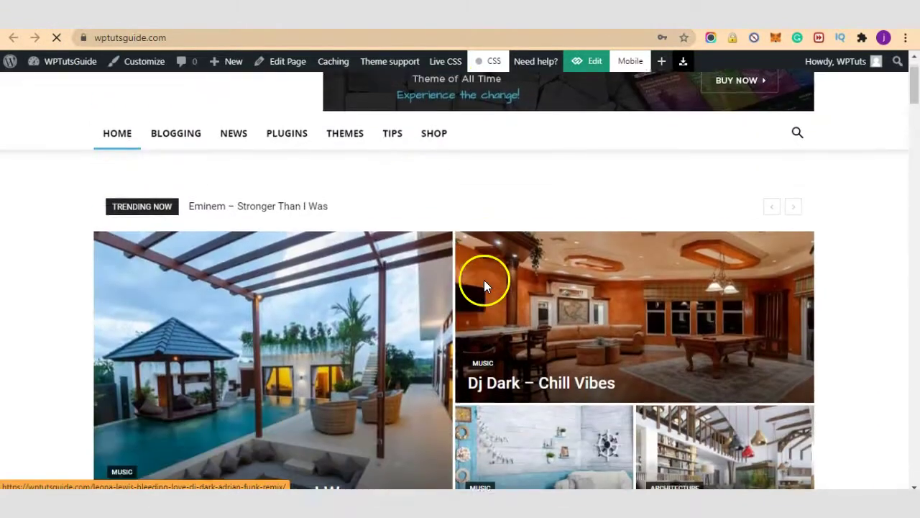
scroll(481, 247, down, 6)
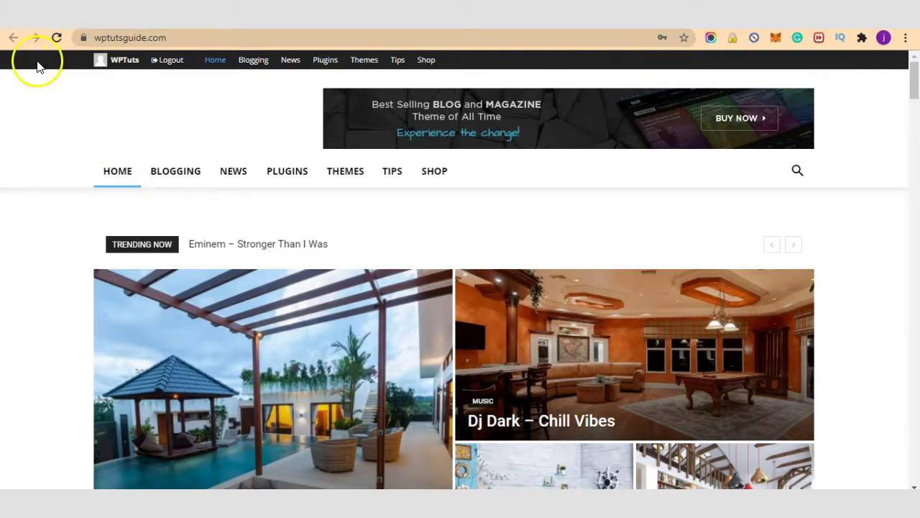
scroll(414, 278, down, 3)
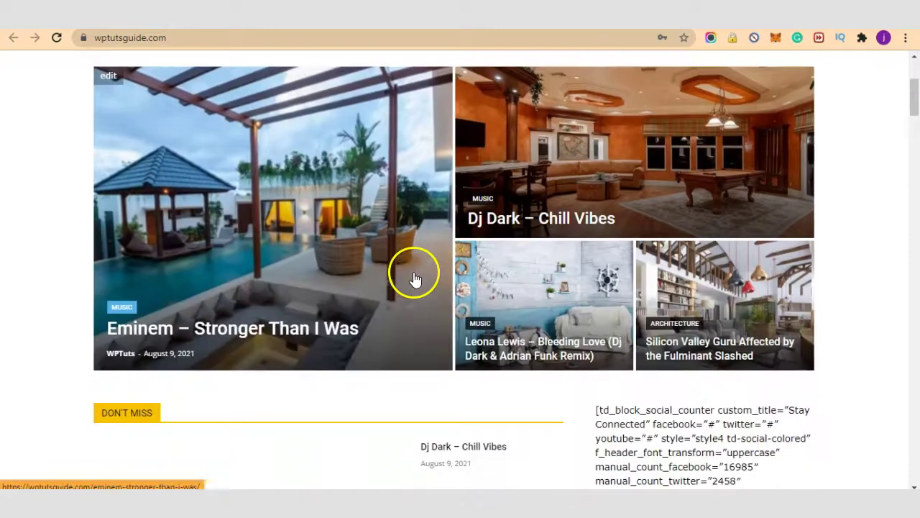
Open the post "Silicon Valley Guru Affected by the Fulminant Slashed" and check its page for the admin toolbar.
click(719, 352)
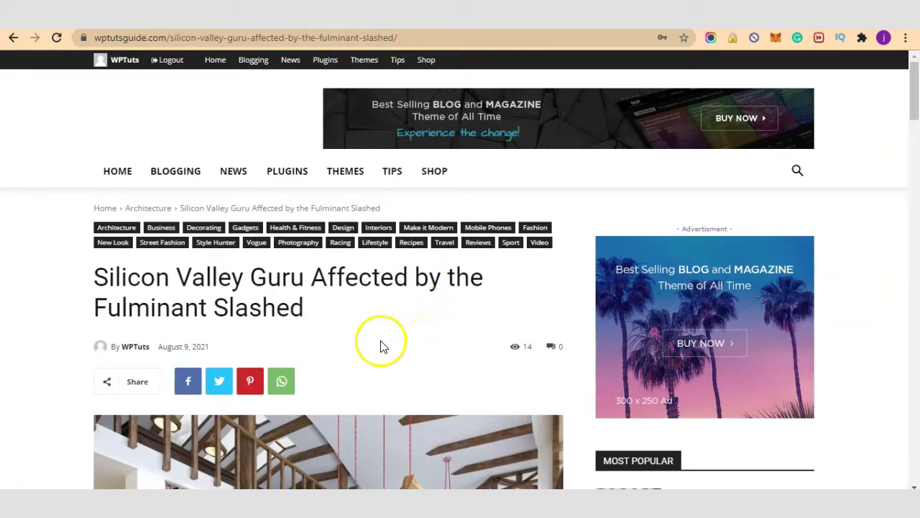
scroll(381, 346, down, 5)
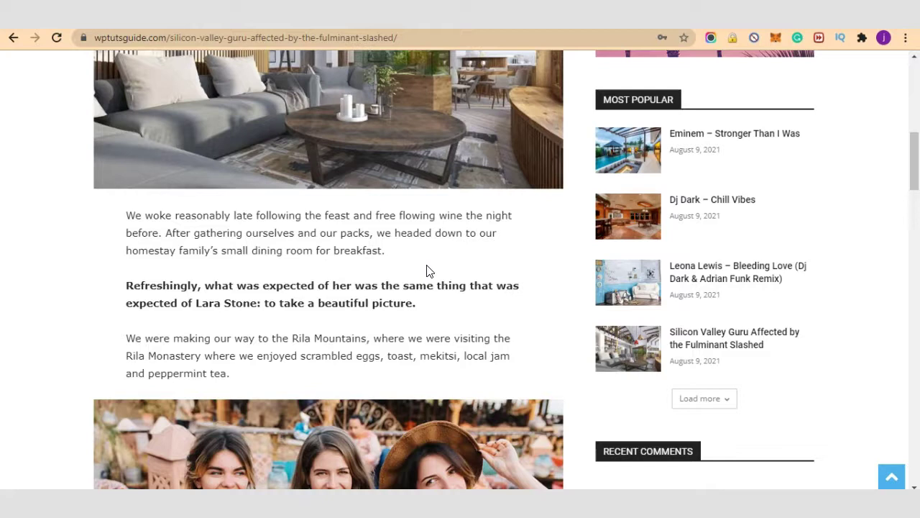
click(433, 246)
scroll(435, 256, up, 8)
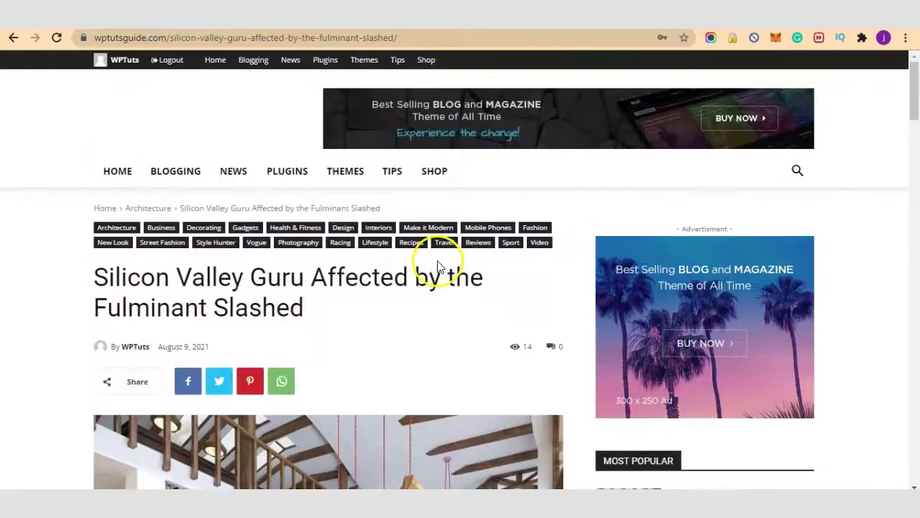